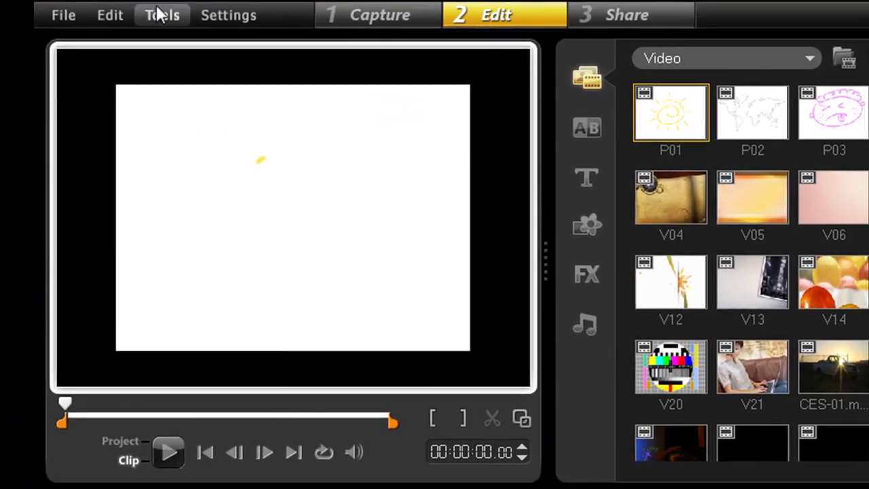
Launch VideoStudio Express 2010 from Tools and show its Photos and Disc Label print options.
{"action": "left_click", "coordinate": [152, 14]}
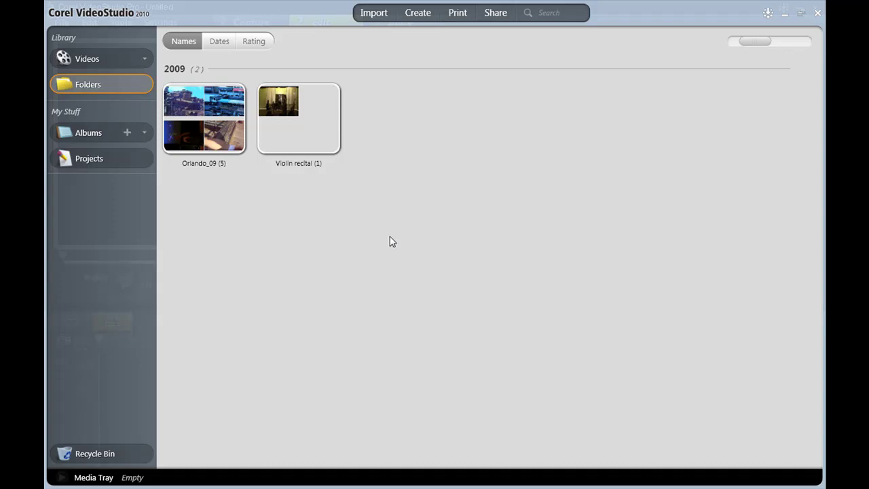
{"action": "left_click", "coordinate": [463, 14]}
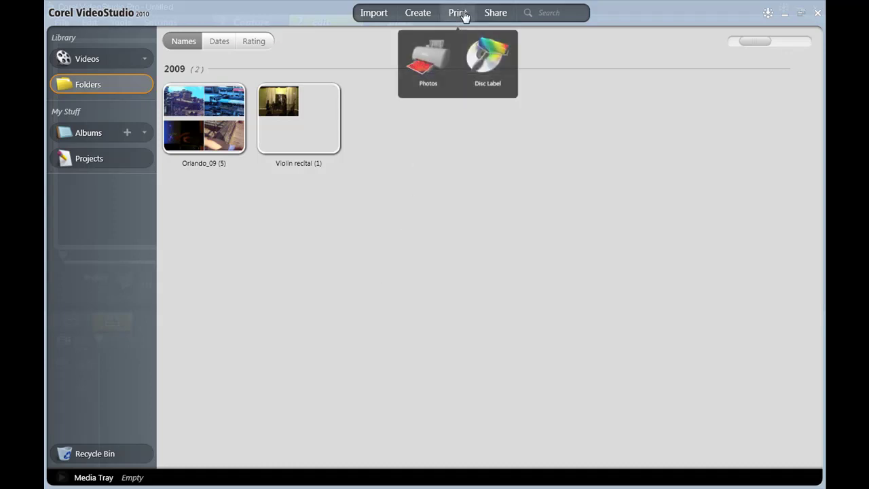
Start a disc label, preview the blue sky, beige floral and black tiled styles, and show backgrounds.
{"action": "left_click", "coordinate": [500, 84]}
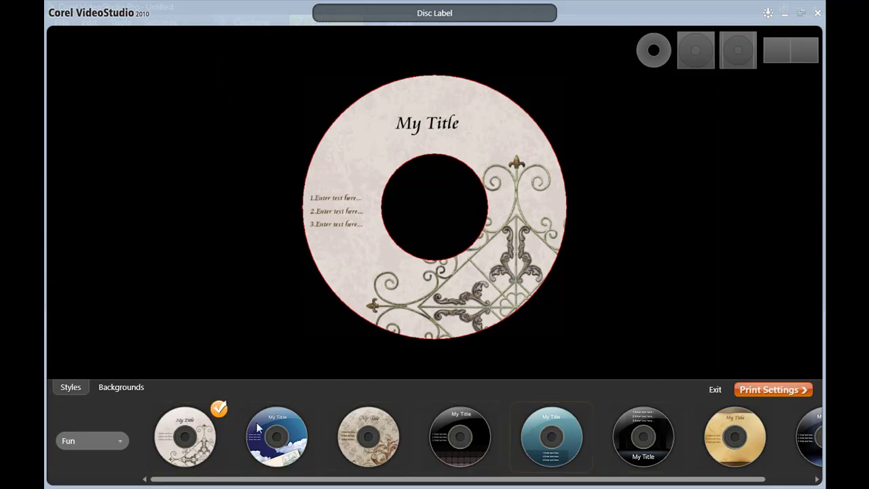
{"action": "left_click", "coordinate": [288, 437]}
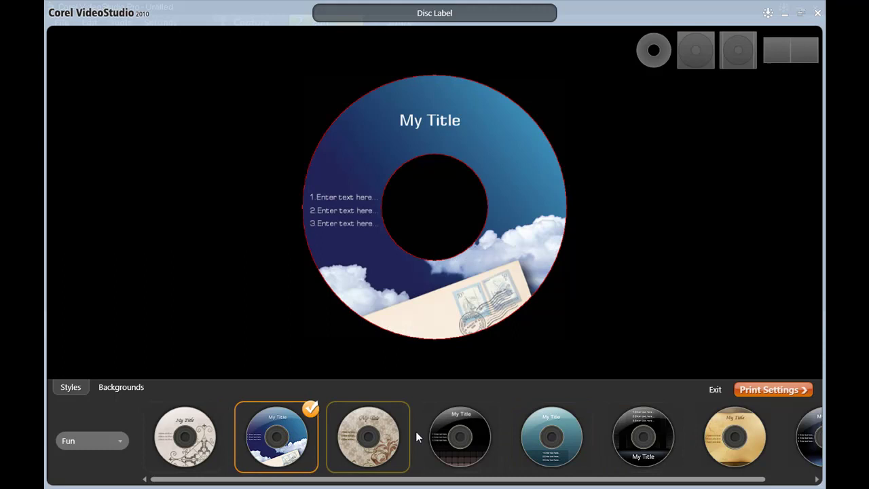
{"action": "left_click", "coordinate": [397, 434]}
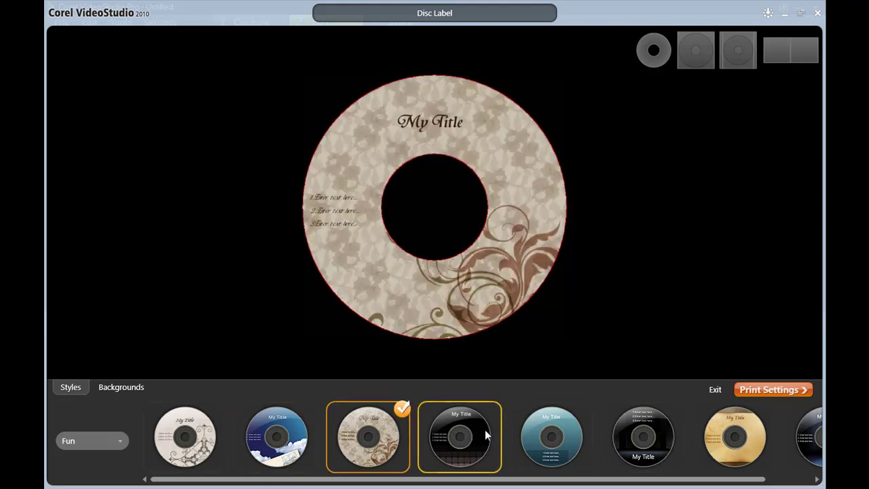
{"action": "left_click", "coordinate": [485, 434]}
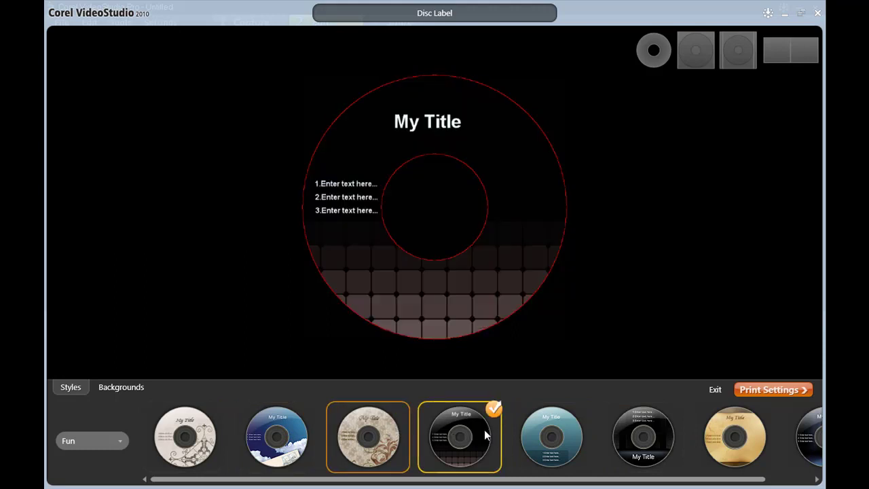
{"action": "left_click", "coordinate": [122, 388]}
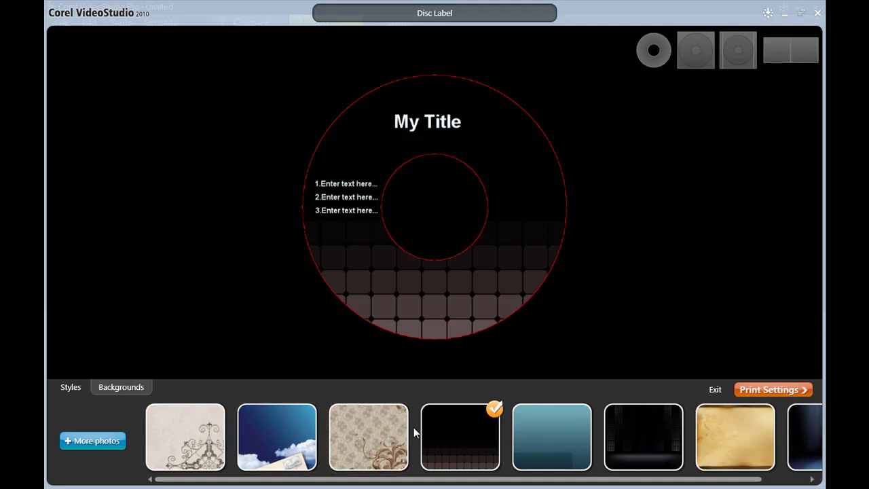
Apply the ornate beige background and retitle the disc 'Orlando Trip!' in white Arial.
{"action": "left_click", "coordinate": [184, 436]}
{"action": "left_click", "coordinate": [418, 124]}
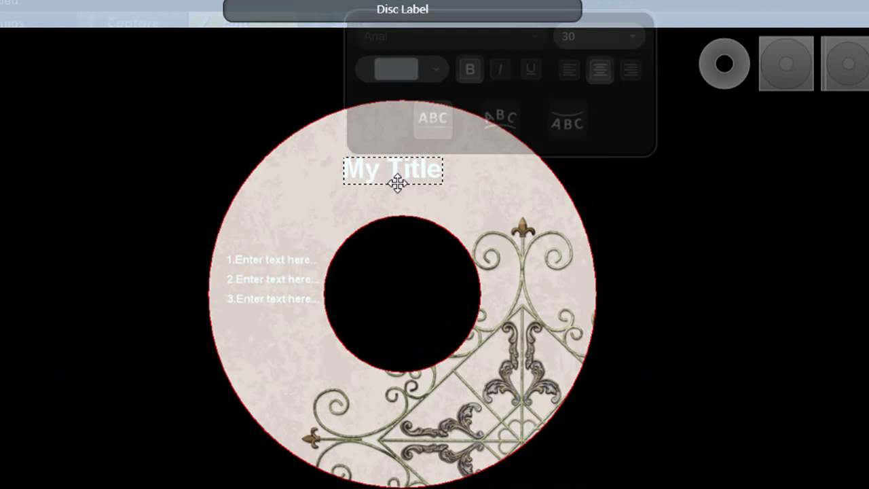
{"action": "double_click", "coordinate": [397, 171]}
{"action": "type", "text": "Orlando Trip!"}
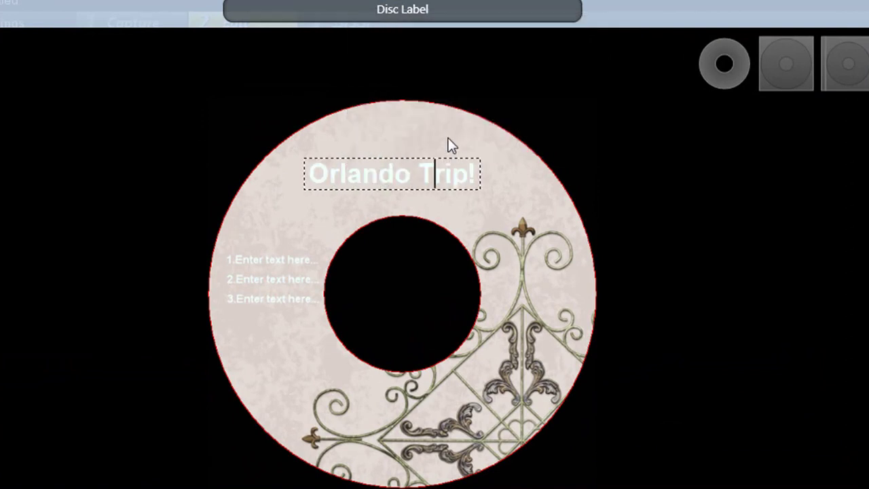
{"action": "left_click", "coordinate": [444, 168]}
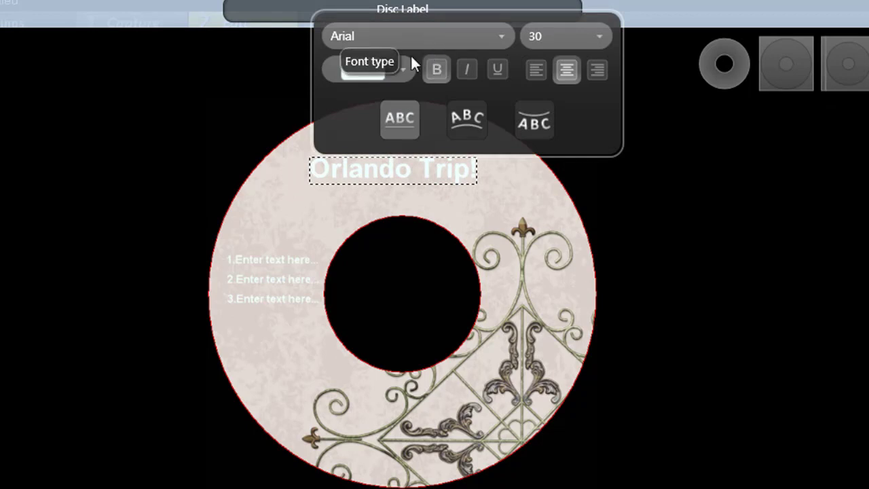
{"action": "left_click", "coordinate": [403, 74]}
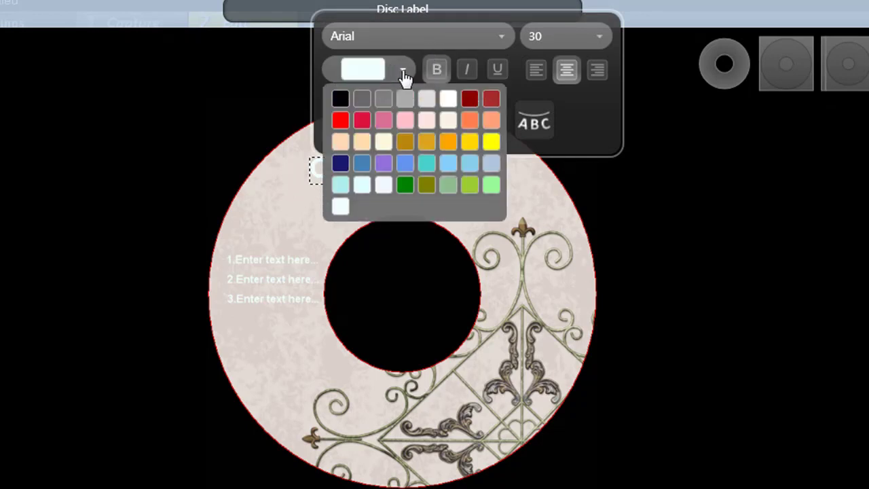
{"action": "left_click", "coordinate": [403, 74]}
{"action": "left_click", "coordinate": [502, 42]}
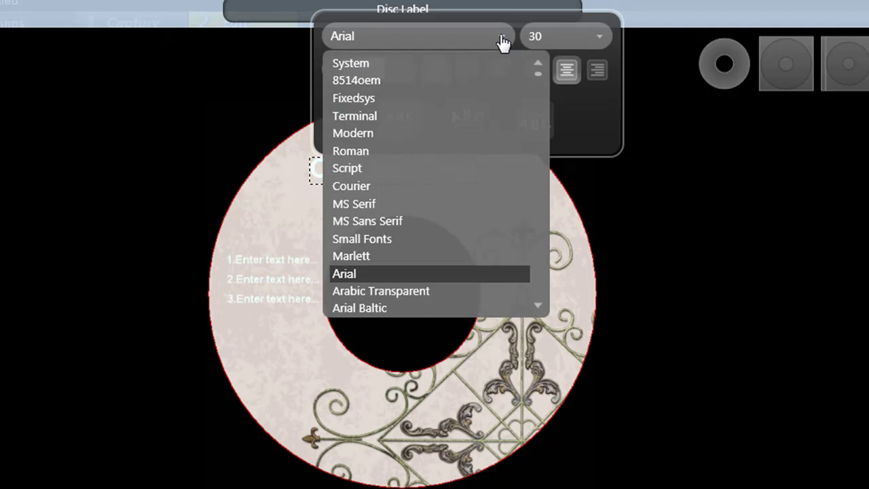
{"action": "left_click", "coordinate": [502, 42]}
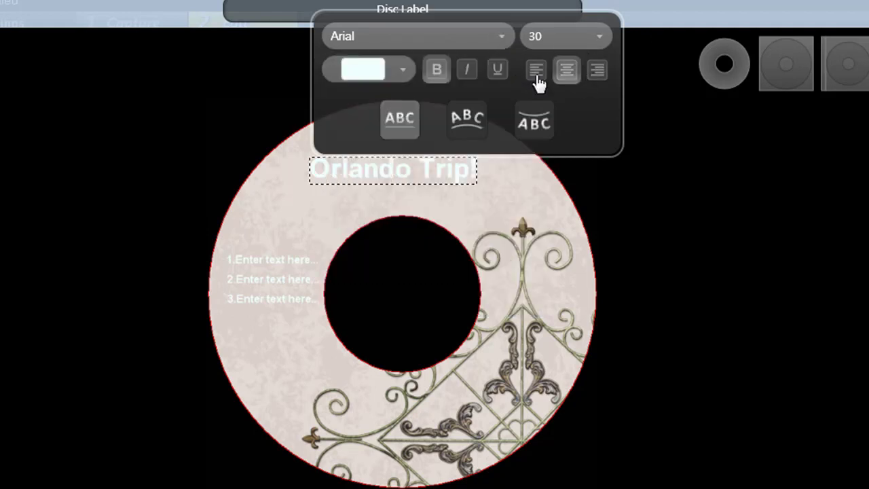
Paste Universal Studios, Walt Disney World and Blue Man Group lines and curve them around the ring.
{"action": "left_click", "coordinate": [292, 261]}
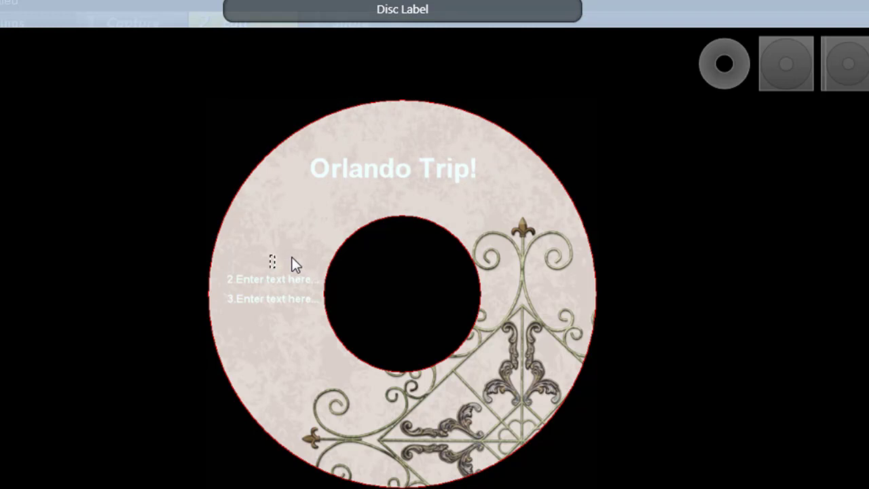
{"action": "type", "text": "Universal Studios Walt Disney World Blue Man Group"}
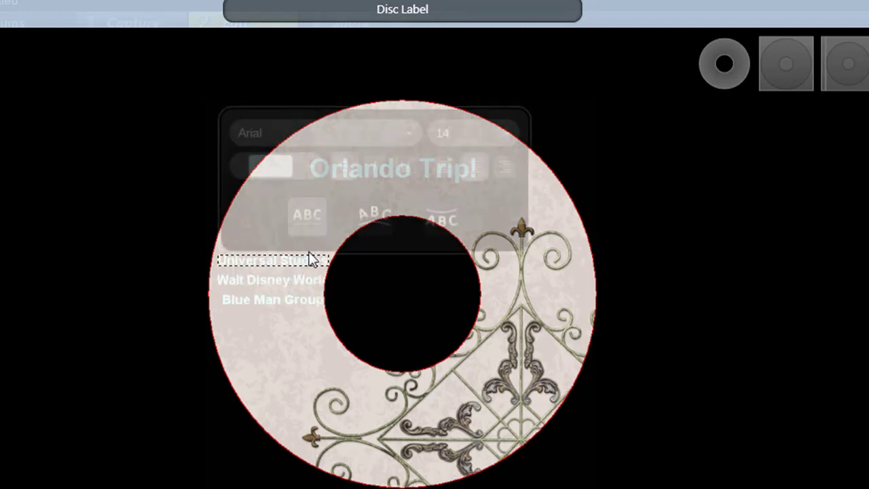
{"action": "left_click", "coordinate": [426, 219]}
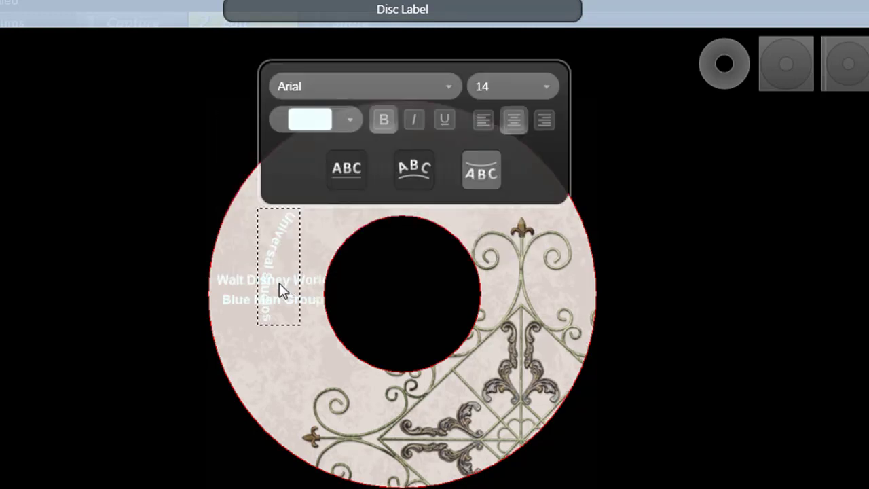
{"action": "left_click", "coordinate": [266, 285]}
{"action": "left_click_drag", "start_coordinate": [375, 386], "coordinate": [498, 332]}
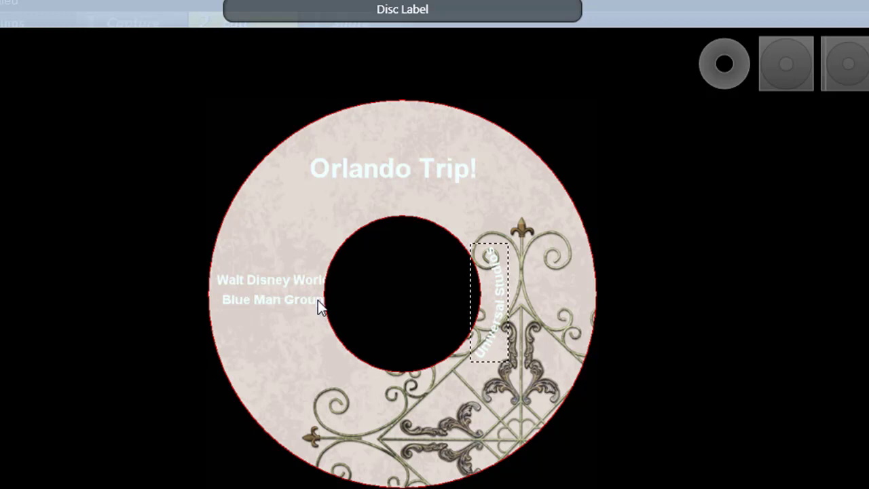
{"action": "left_click_drag", "start_coordinate": [318, 300], "coordinate": [339, 367]}
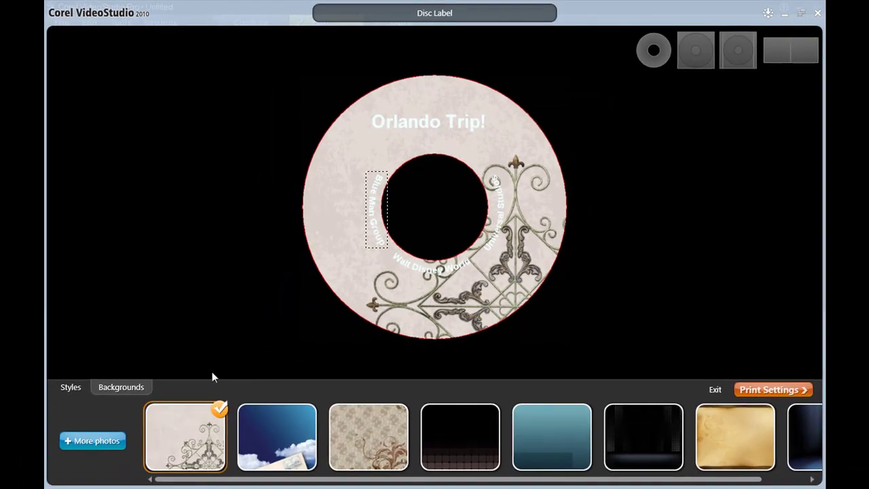
Add four trip photos from the library so the wizard-hat street photo becomes the disc background.
{"action": "left_click", "coordinate": [87, 443]}
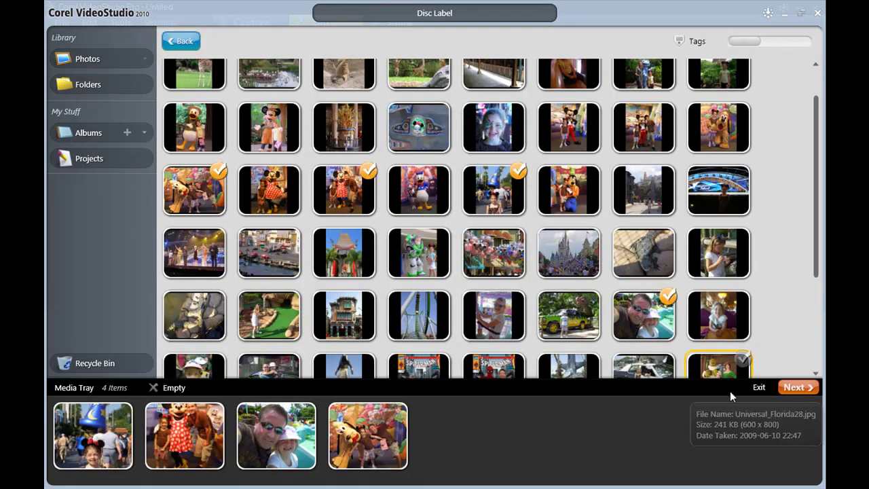
{"action": "left_click", "coordinate": [798, 387]}
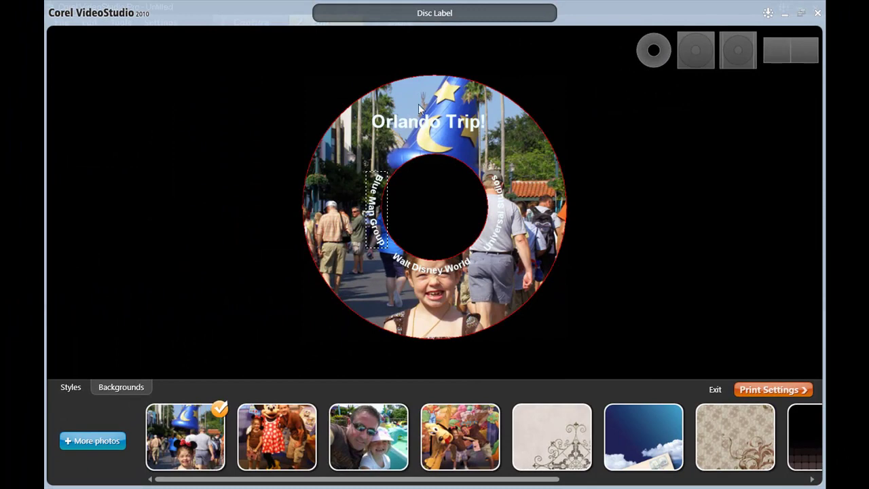
Switch to the square case-front layout showing the wizard-hat photo and My Title placeholder.
{"action": "mouse_move", "coordinate": [196, 426]}
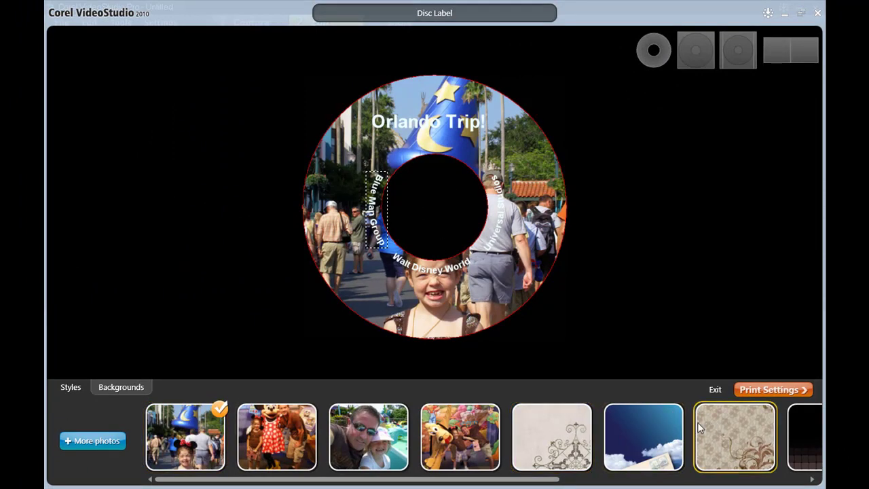
{"action": "left_click", "coordinate": [700, 64]}
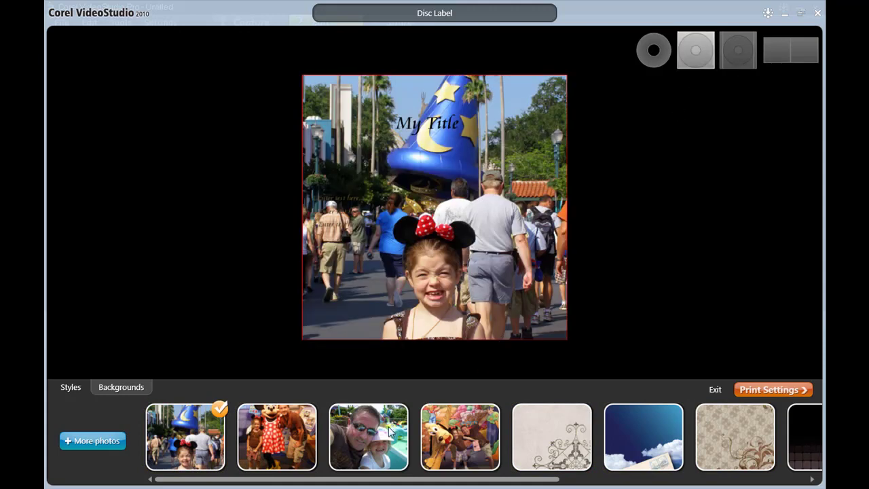
Use the Minnie photo on the case front and move the My Title text to the left.
{"action": "left_click", "coordinate": [283, 436]}
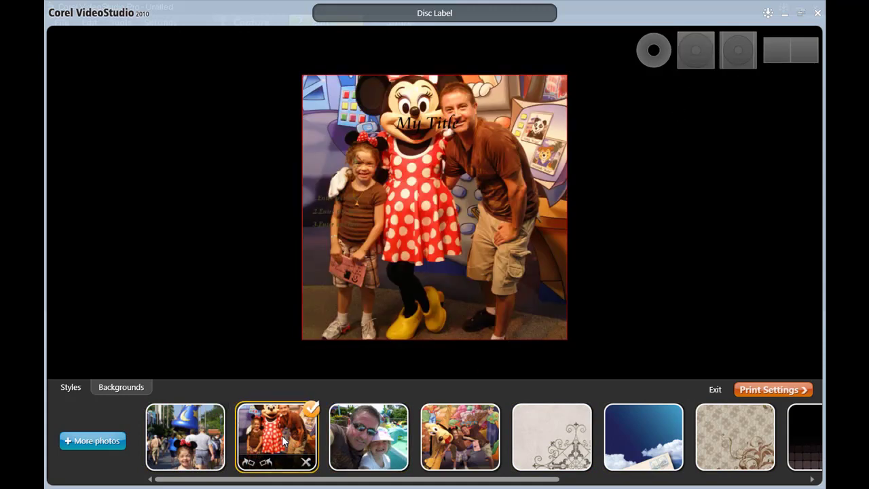
{"action": "left_click", "coordinate": [459, 121]}
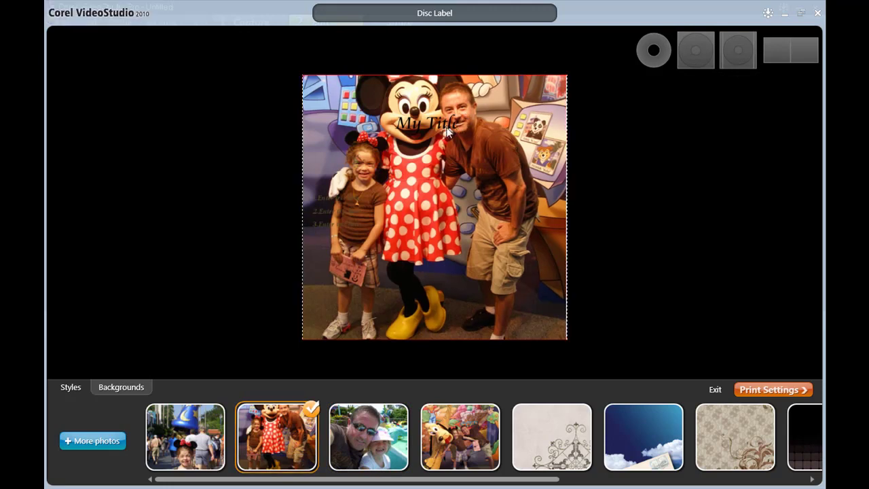
{"action": "left_click", "coordinate": [447, 130]}
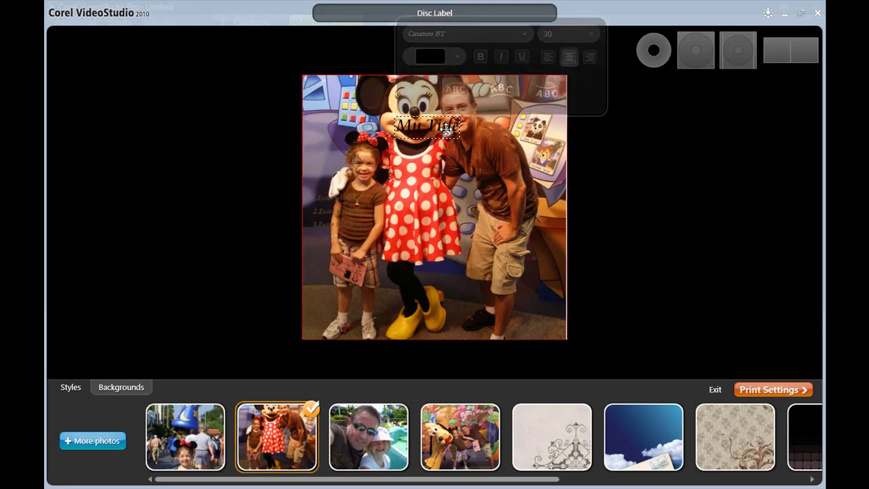
{"action": "left_click_drag", "start_coordinate": [447, 130], "coordinate": [218, 133]}
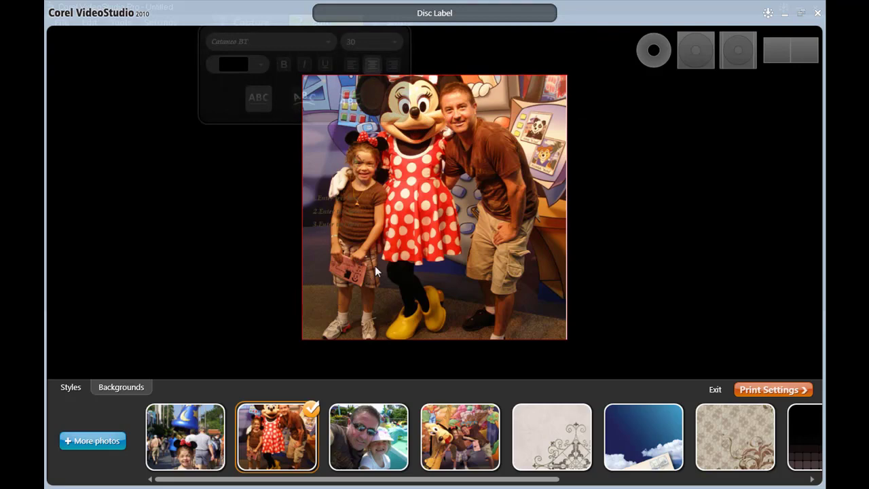
Fill the booklet with the Pluto photo, zoomed in and shifted right within its frame.
{"action": "left_click", "coordinate": [737, 50]}
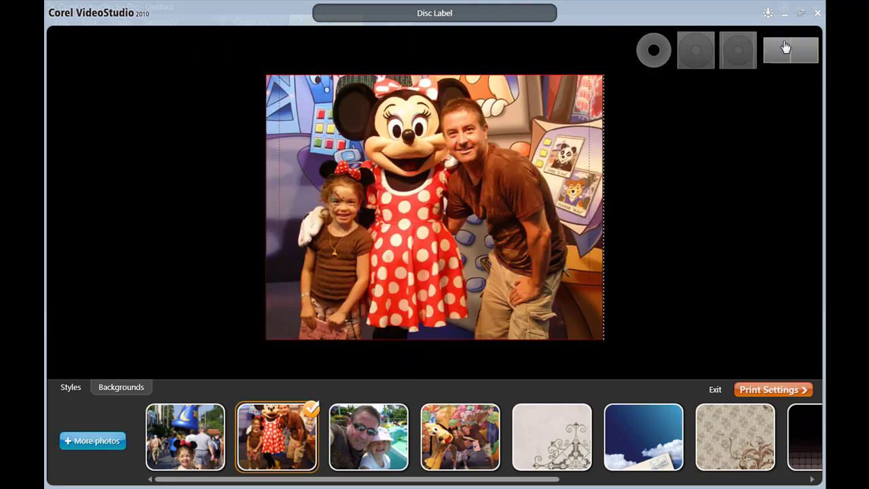
{"action": "left_click", "coordinate": [786, 46]}
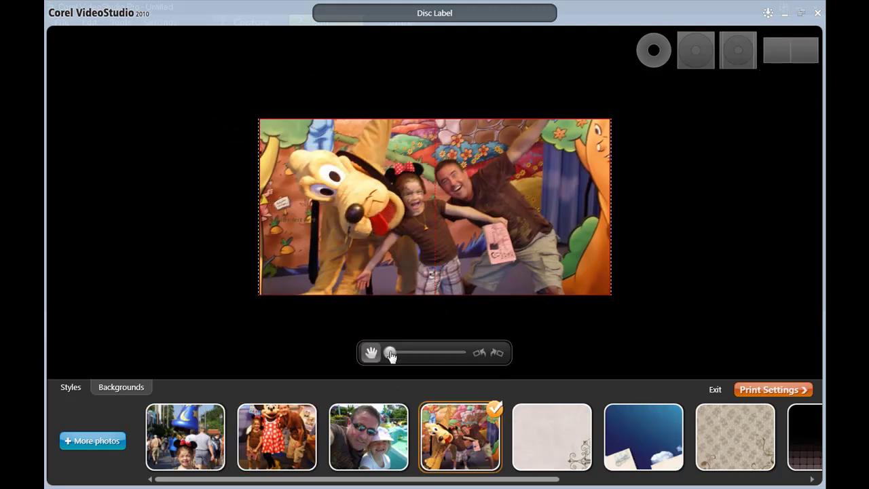
{"action": "left_click_drag", "start_coordinate": [390, 354], "coordinate": [402, 355]}
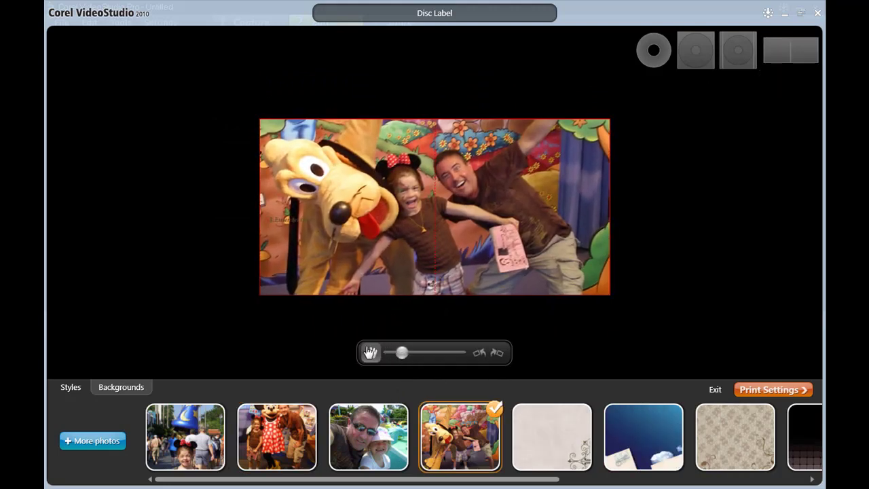
{"action": "left_click", "coordinate": [370, 352]}
{"action": "left_click_drag", "start_coordinate": [394, 283], "coordinate": [416, 283]}
{"action": "left_click", "coordinate": [416, 281]}
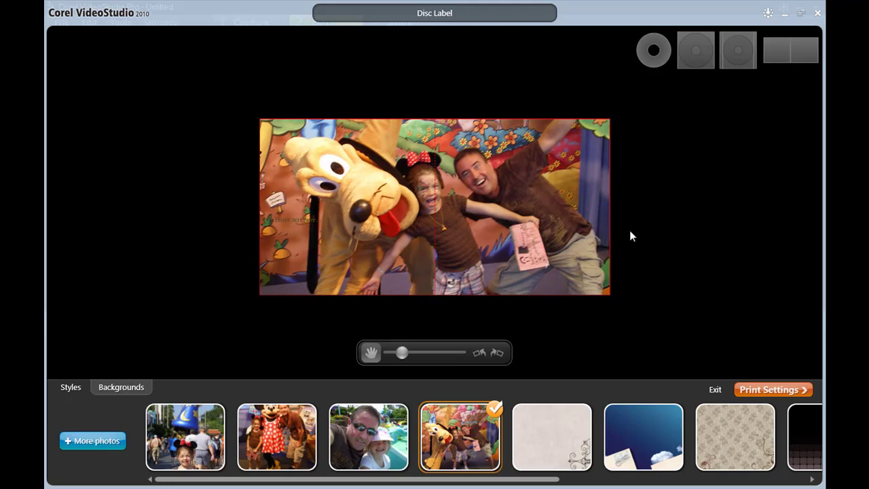
Place the disc label on a Commercial Avery 5824 CD-Recordable label sheet, 1 copy.
{"action": "left_click", "coordinate": [746, 389]}
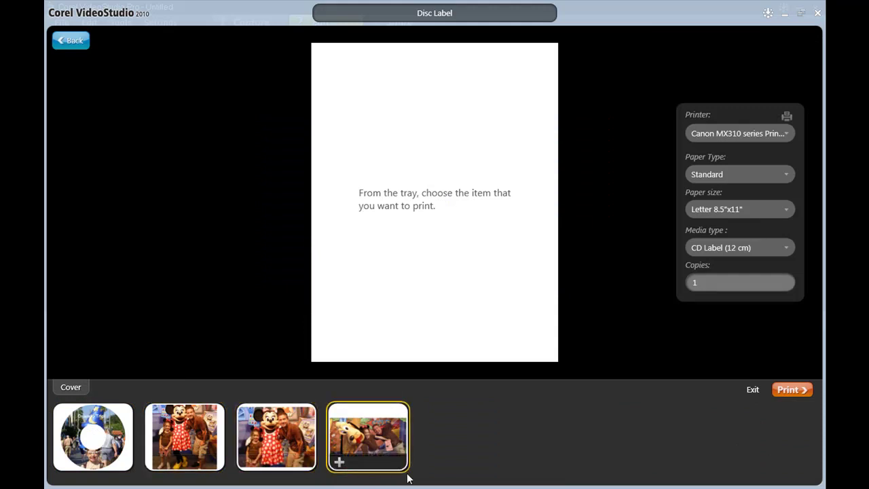
{"action": "left_click", "coordinate": [66, 462]}
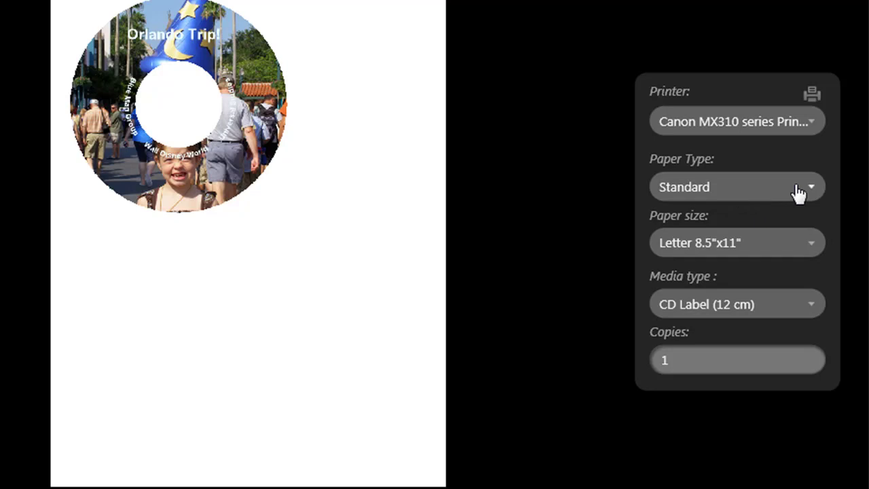
{"action": "left_click", "coordinate": [804, 190]}
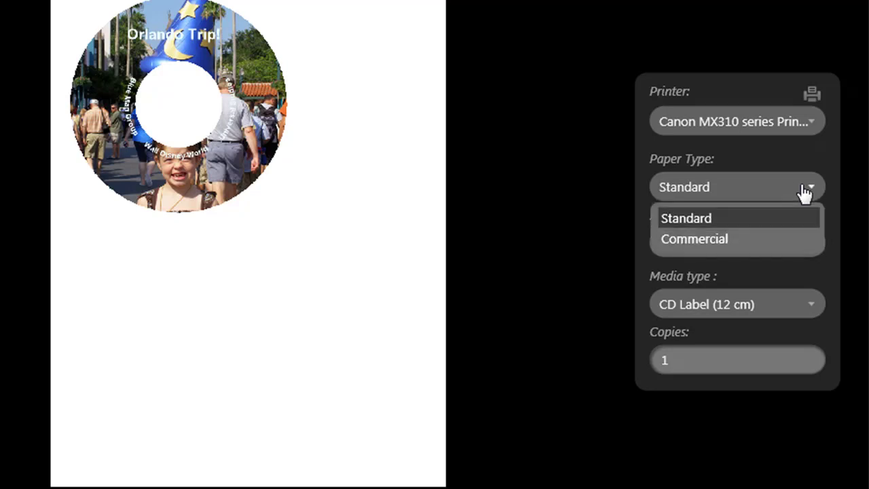
{"action": "left_click", "coordinate": [778, 236]}
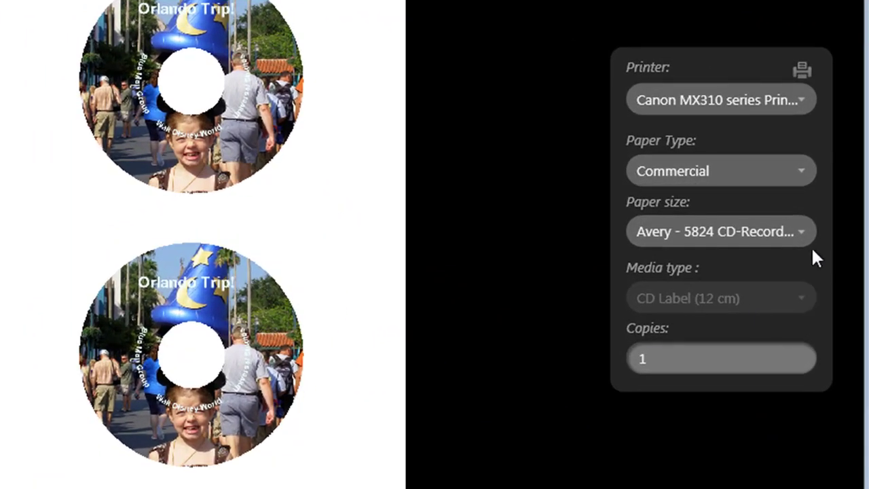
{"action": "left_click", "coordinate": [800, 234]}
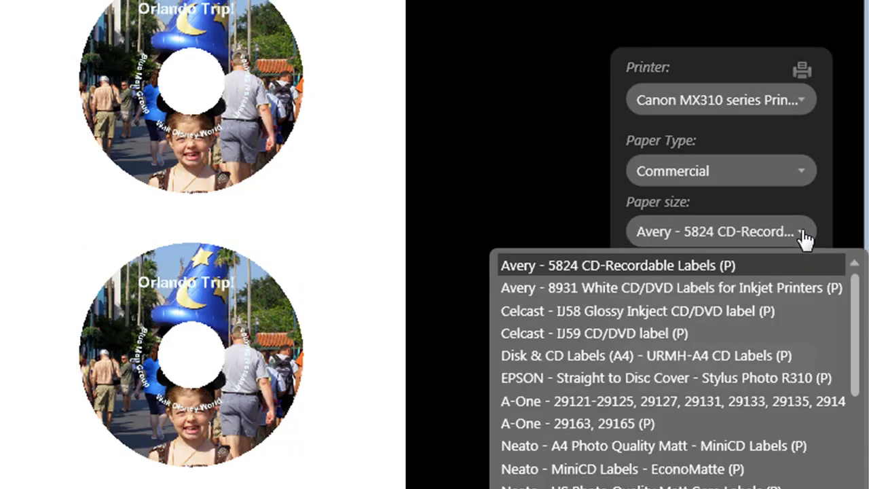
{"action": "left_click_drag", "start_coordinate": [848, 300], "coordinate": [855, 407]}
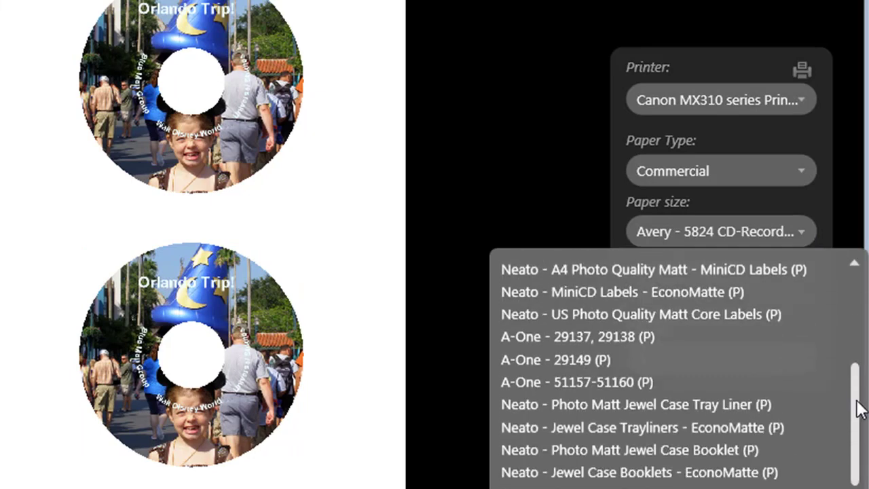
{"action": "left_click", "coordinate": [801, 234]}
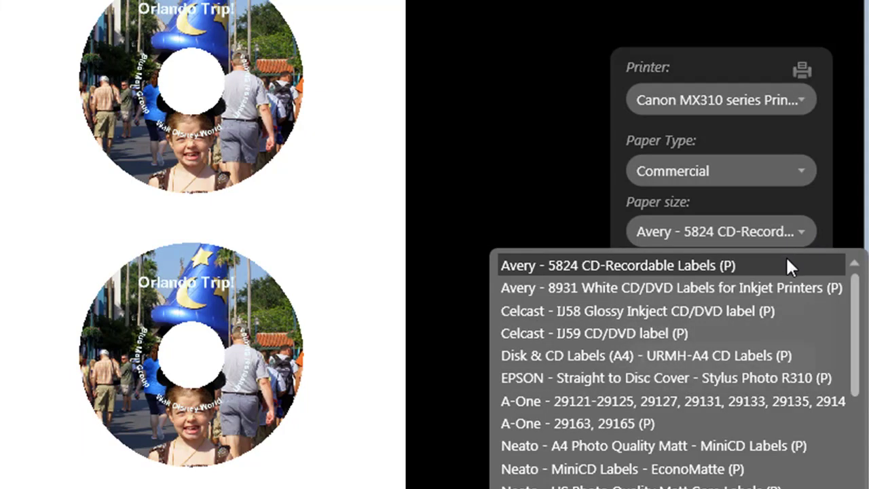
{"action": "left_click", "coordinate": [787, 261]}
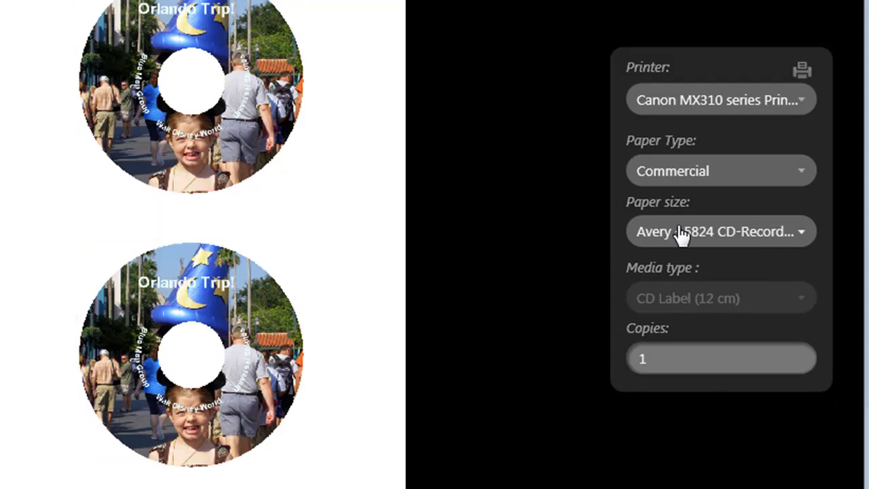
{"action": "left_click", "coordinate": [716, 358]}
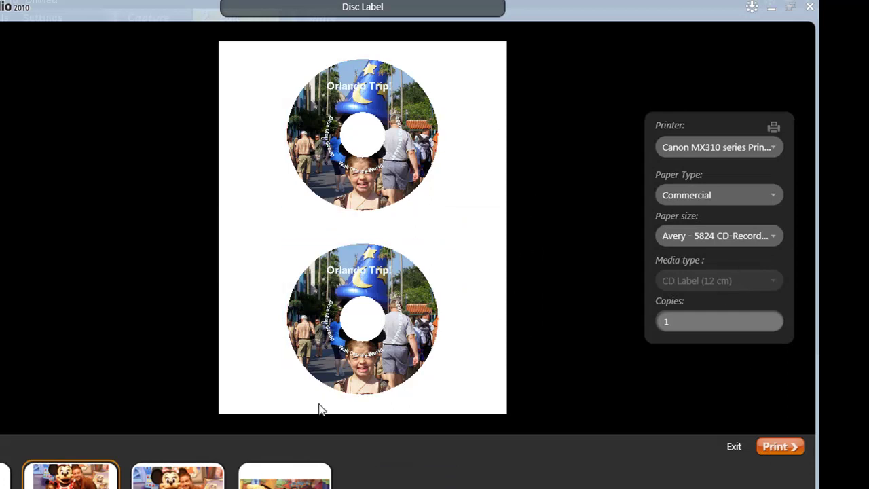
Switch to Standard Letter paper and place the case front, back and Pluto booklet images.
{"action": "left_click", "coordinate": [676, 199]}
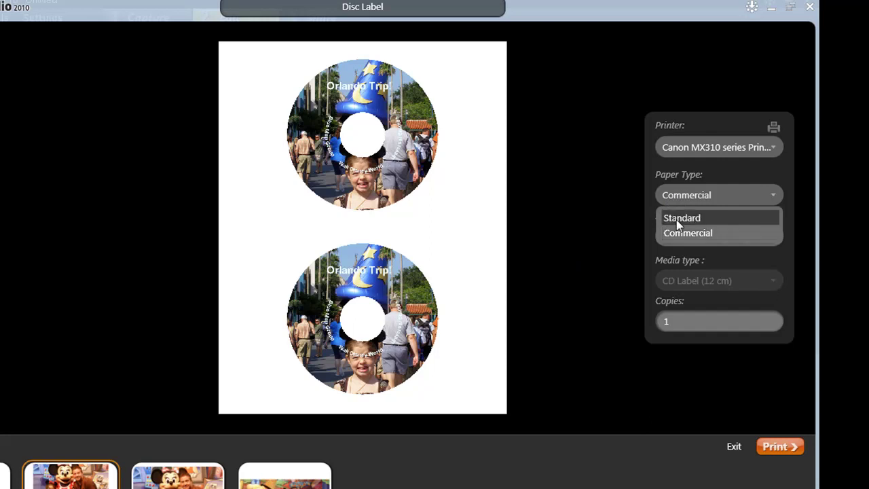
{"action": "left_click", "coordinate": [674, 217]}
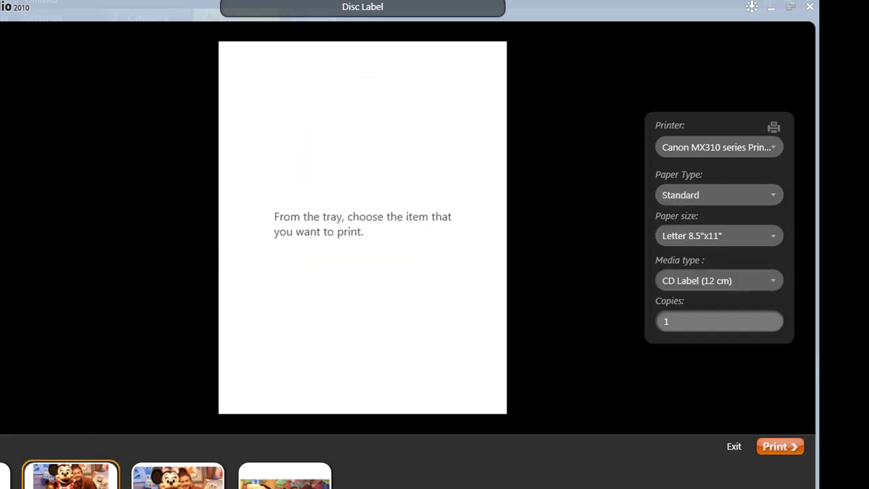
{"action": "left_click", "coordinate": [41, 482]}
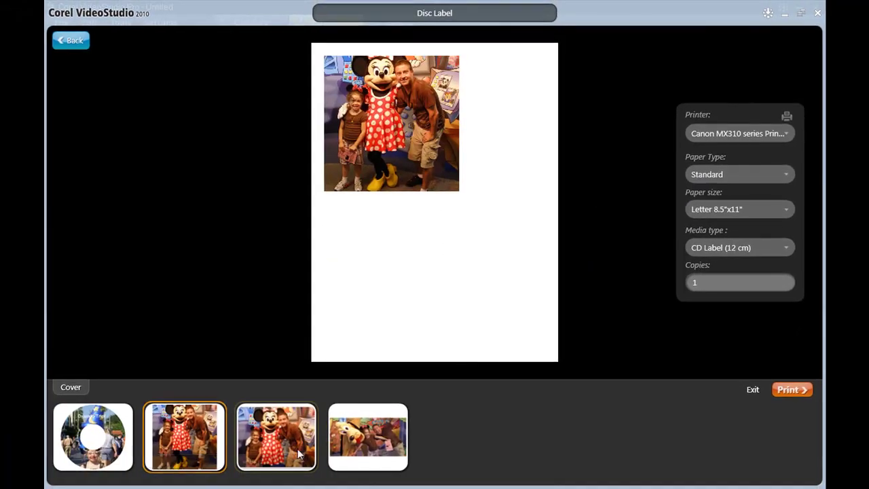
{"action": "left_click", "coordinate": [339, 463]}
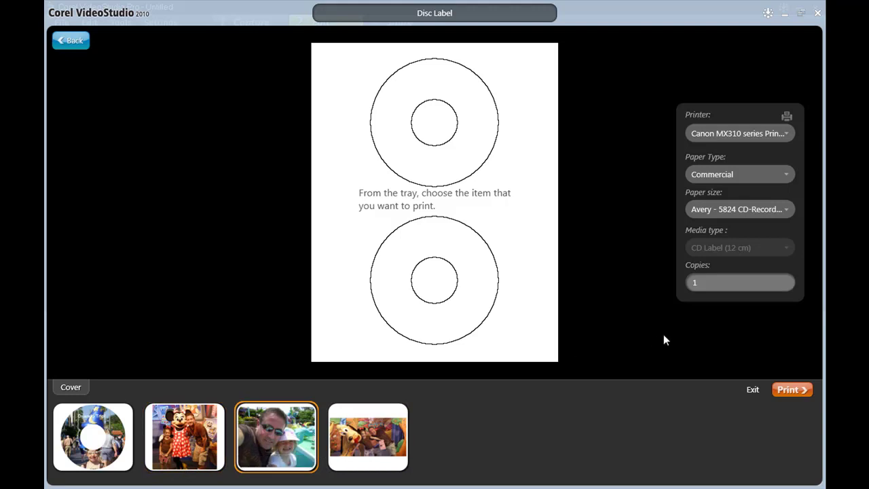
{"action": "left_click", "coordinate": [401, 411]}
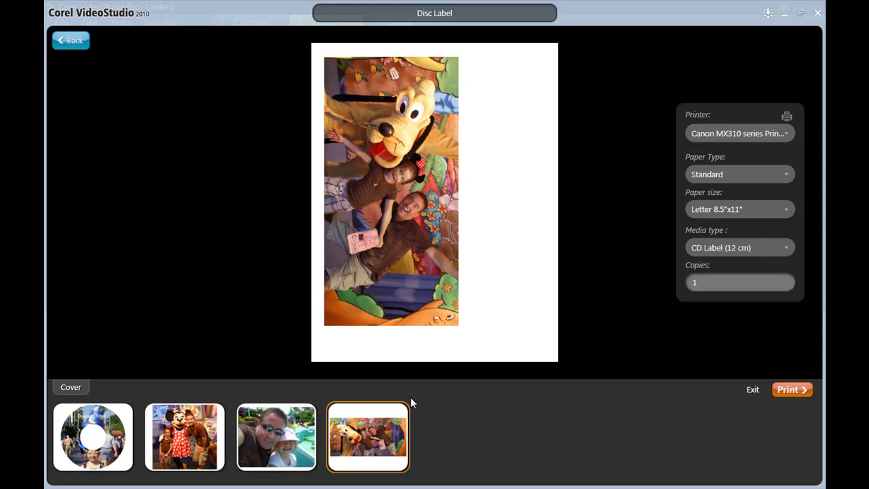